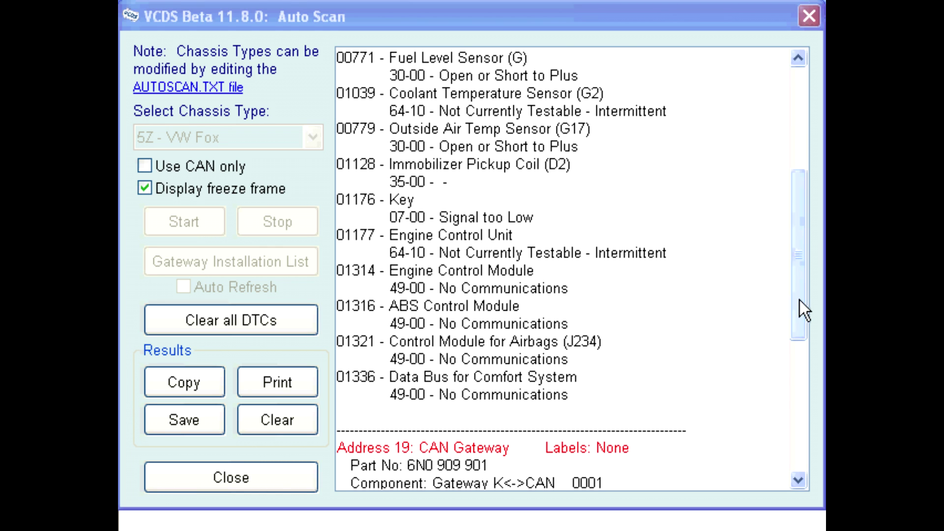
# Step: Save the VW Fox Auto-Scan results (10 faults) as a VIN-and-mileage log file, then close them
pyautogui.moveTo(801, 294); pyautogui.dragTo(803, 214)
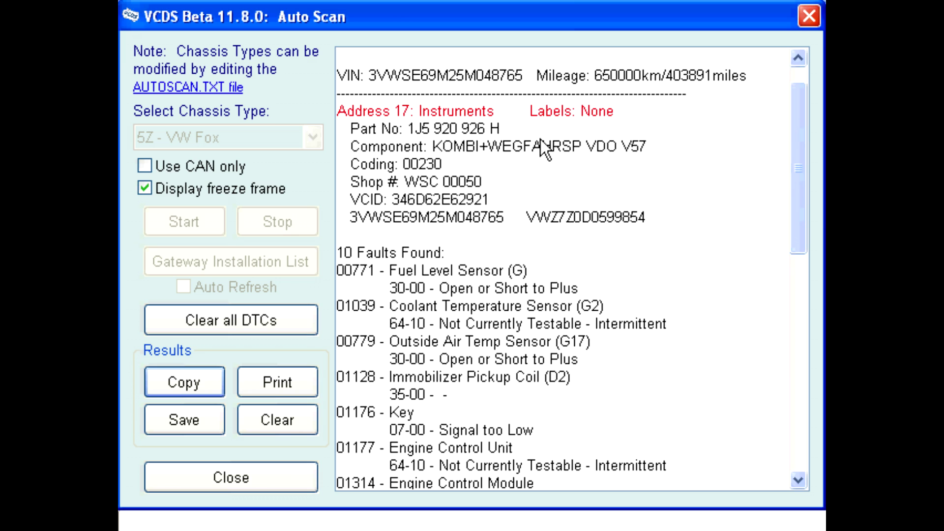
pyautogui.click(182, 416)
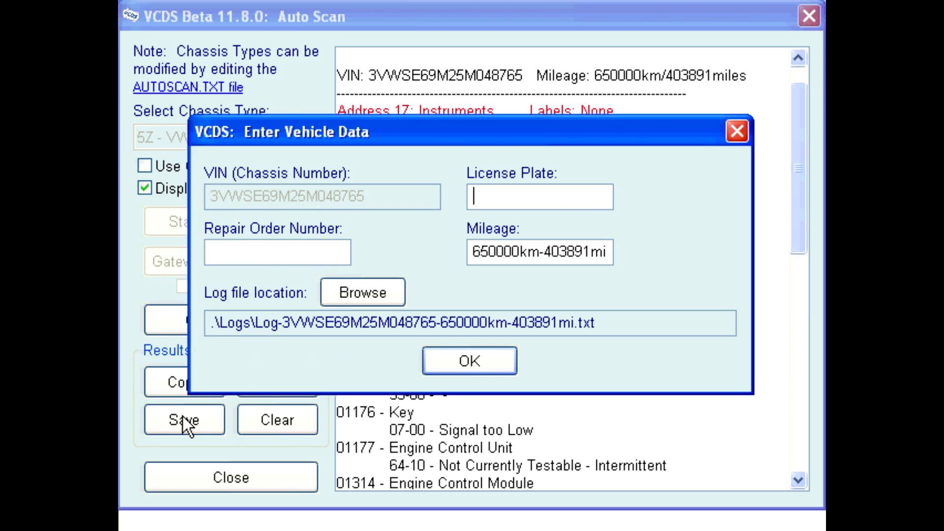
pyautogui.click(455, 359)
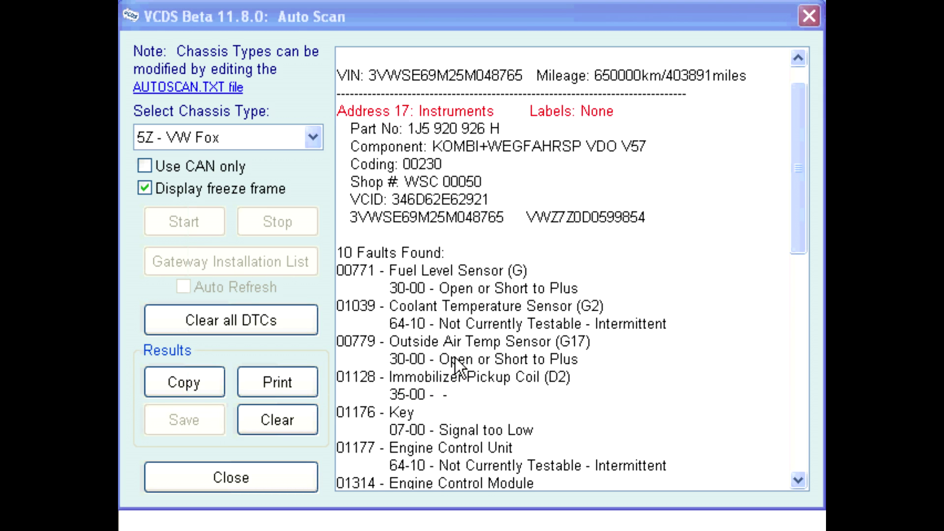
pyautogui.click(289, 470)
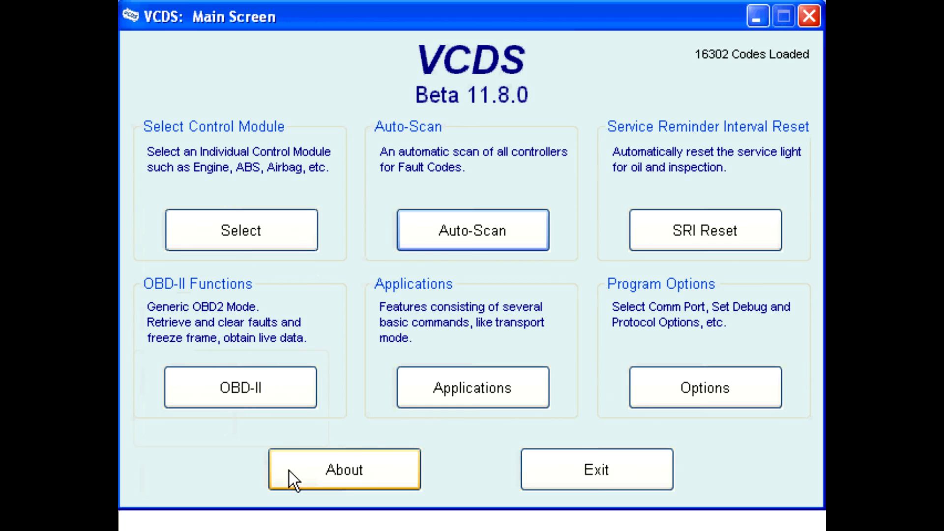
# Step: Change the Debug Level in Program Options from 0 to 2 and apply it
pyautogui.click(661, 391)
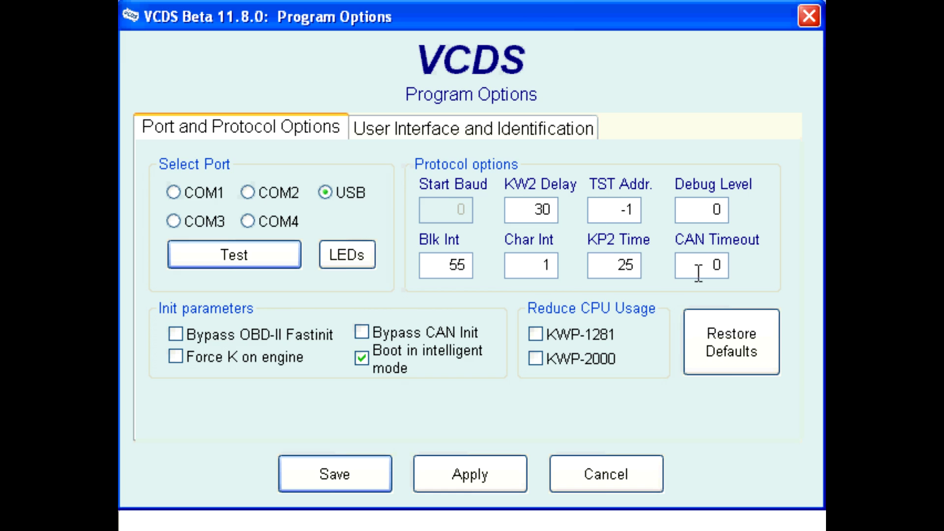
pyautogui.click(706, 210)
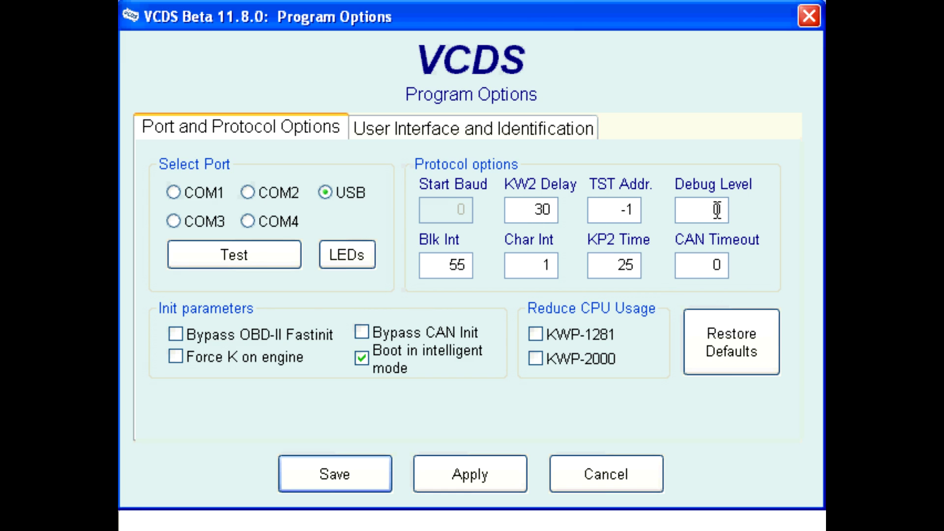
pyautogui.press('BackSpace')
pyautogui.write('2')
pyautogui.click(473, 476)
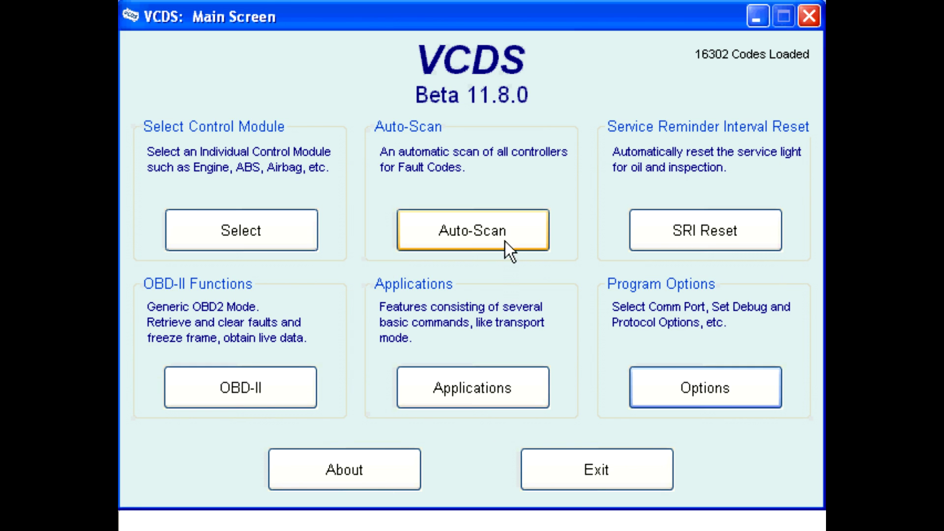
# Step: Run an Auto-Scan with the chassis type set to 5Z - VW Fox
pyautogui.click(505, 241)
pyautogui.click(313, 137)
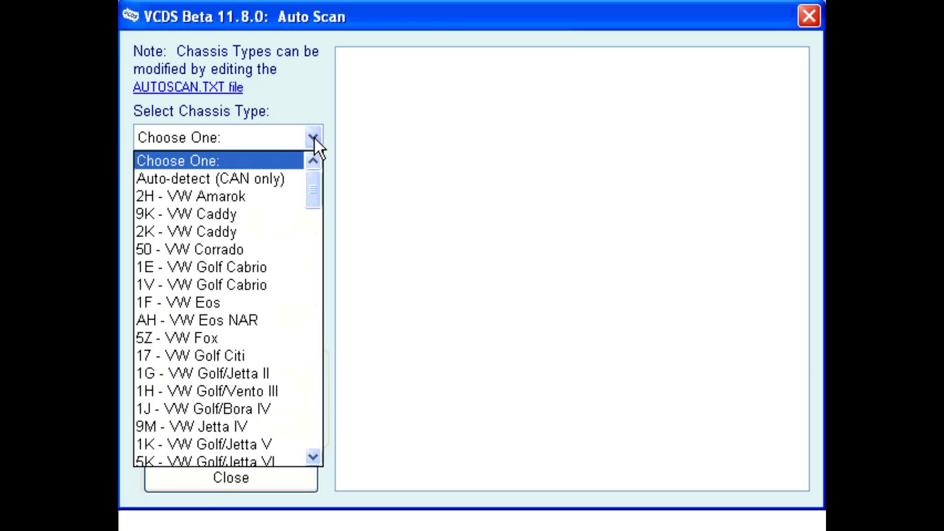
pyautogui.click(213, 338)
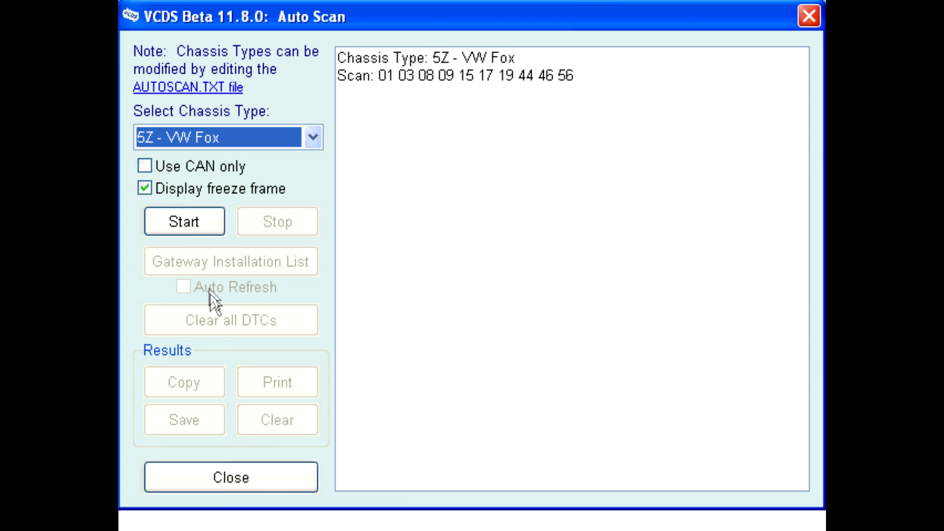
pyautogui.click(205, 229)
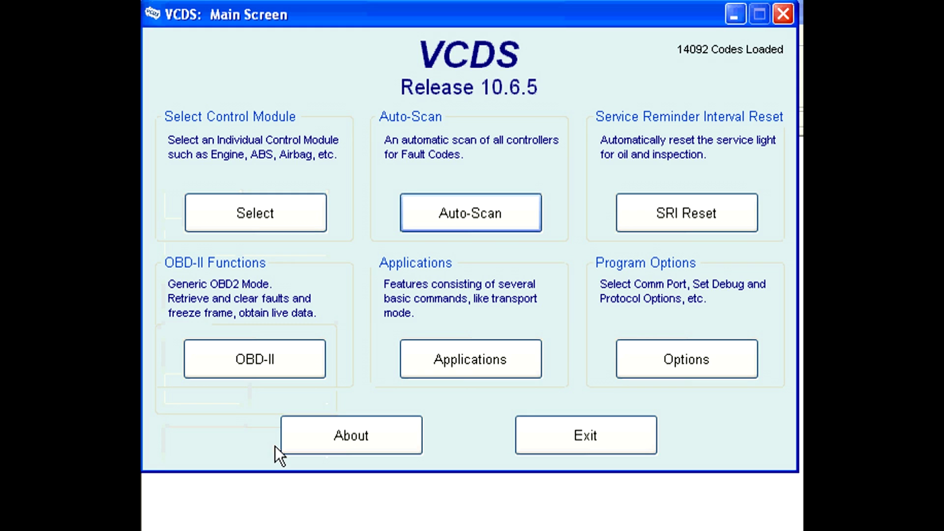
# Step: Map controller 17's measuring blocks to the pre-label file 17-1J5-920-926-H.PLB
pyautogui.click(470, 365)
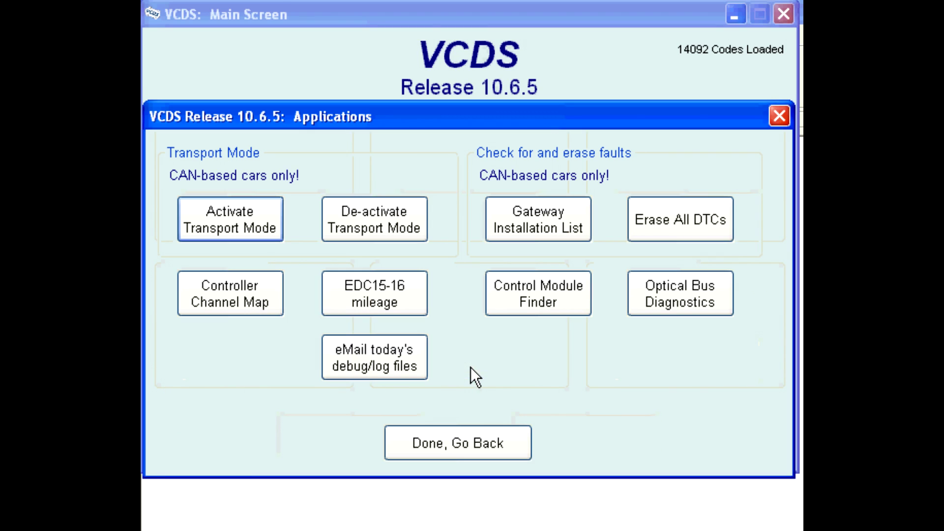
pyautogui.click(273, 287)
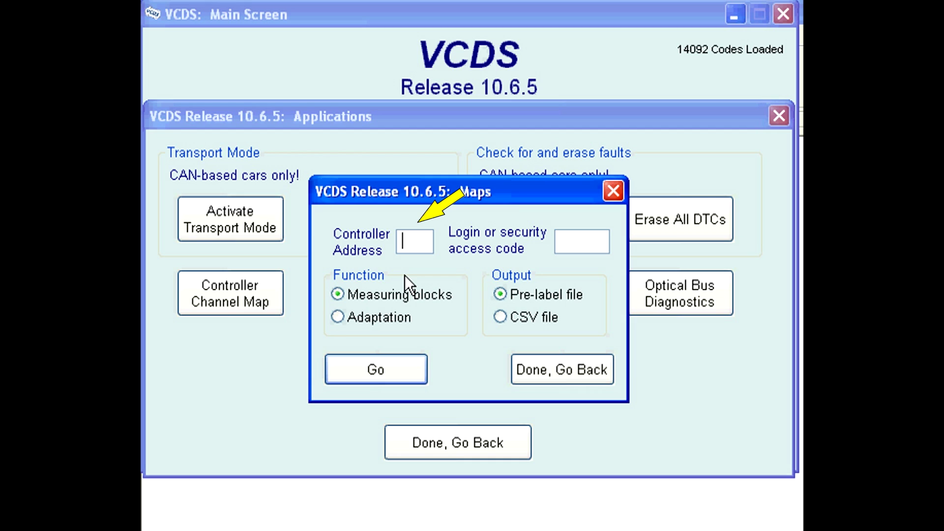
pyautogui.write('17')
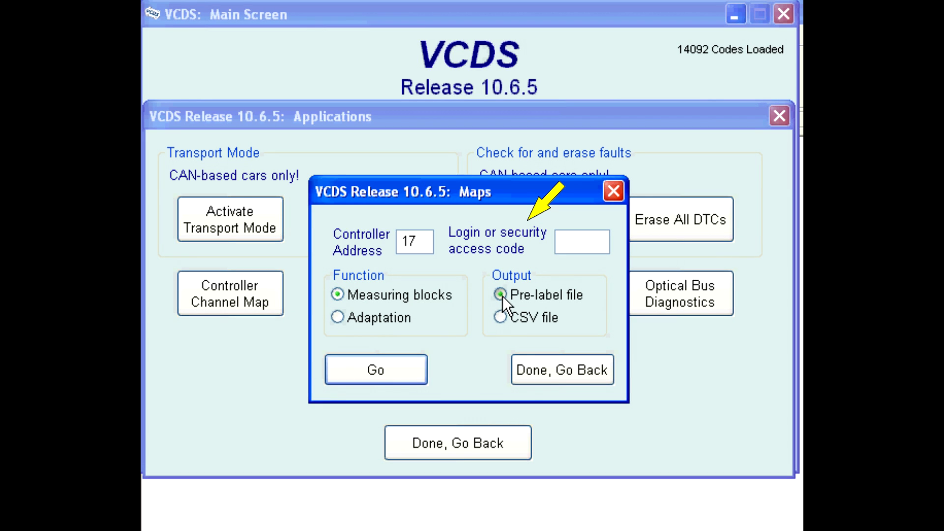
pyautogui.click(397, 367)
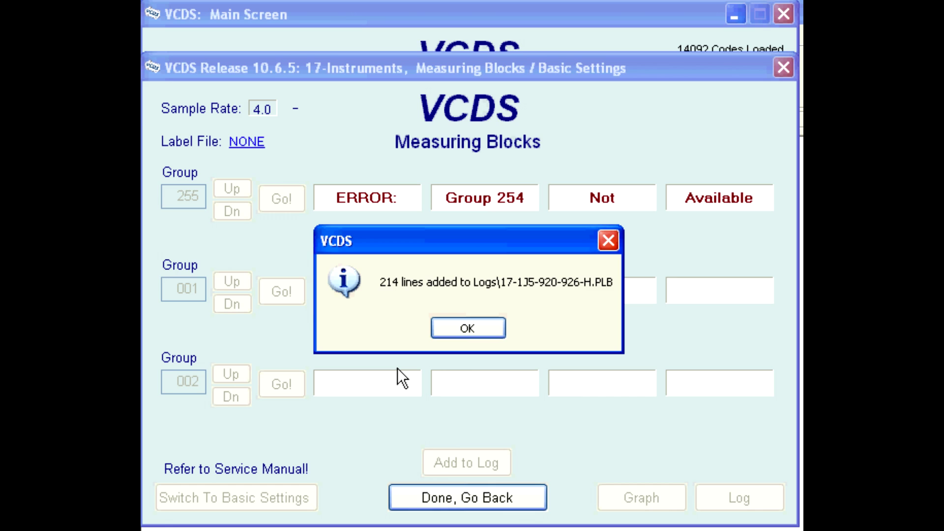
# Step: Acknowledge the message that 214 lines were added to the channel-map file
pyautogui.click(459, 330)
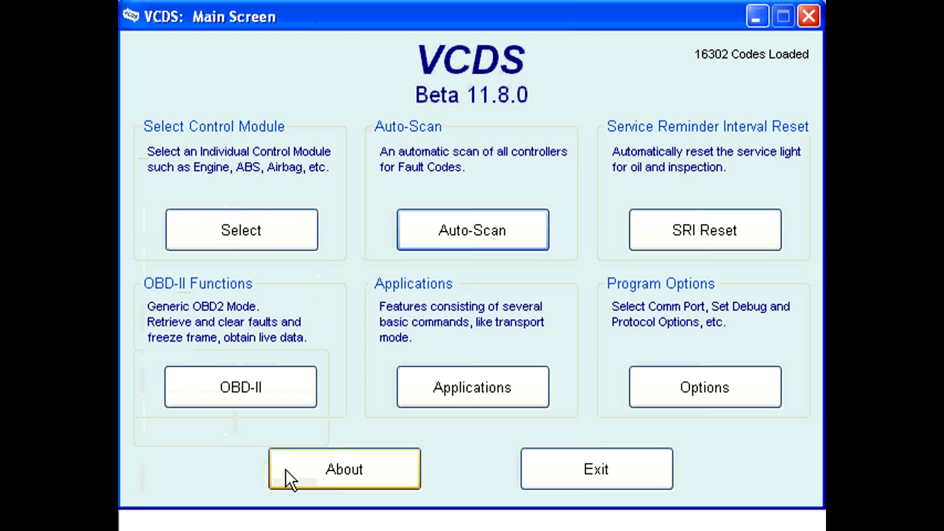
# Step: Start an e-mail of today's debug/log files from the VCDS Applications screen
pyautogui.click(449, 391)
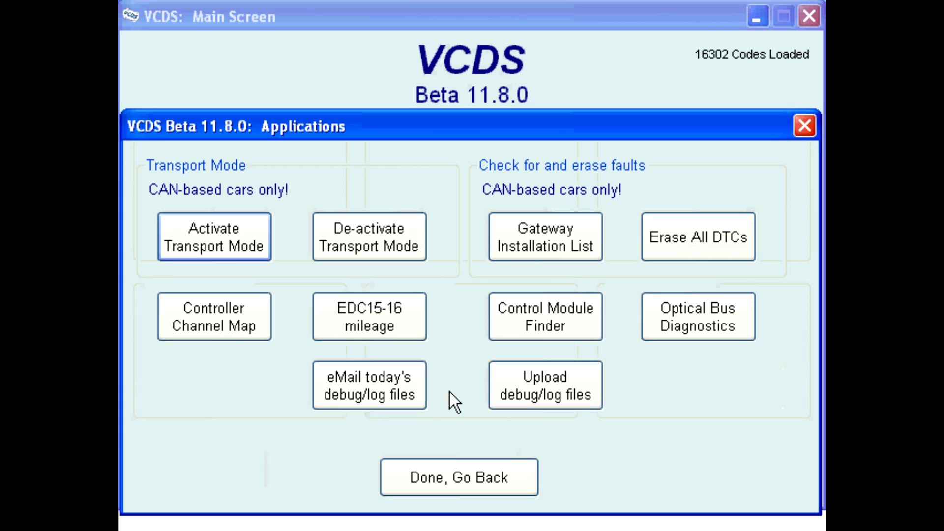
pyautogui.click(400, 390)
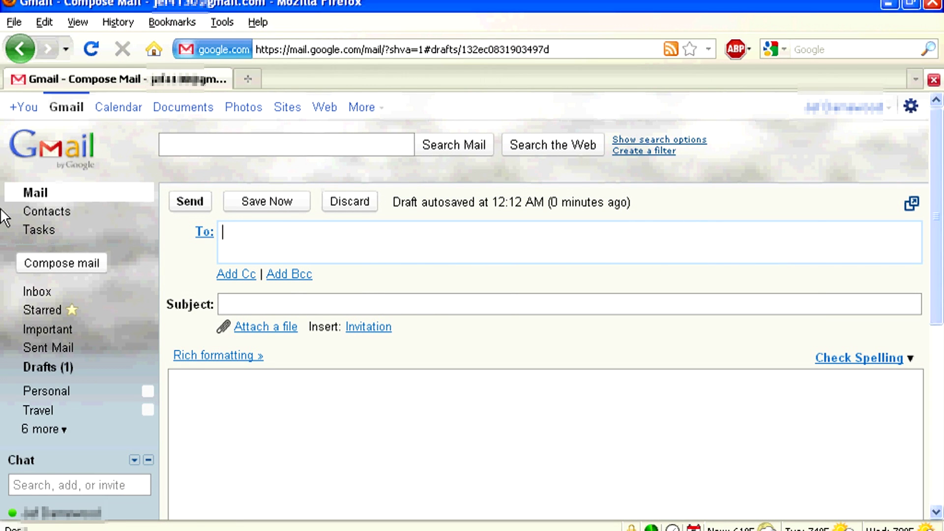
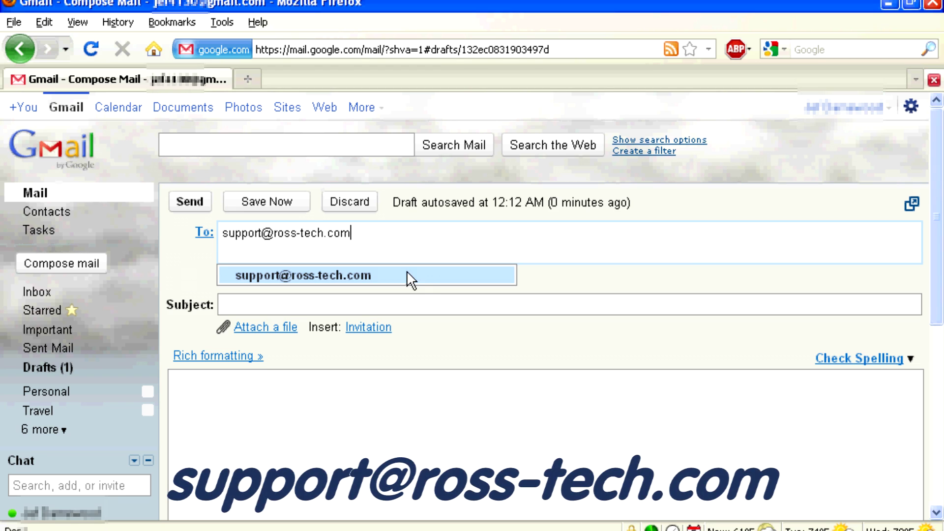
# Step: Address the Gmail draft to Ross-Tech's support address with the subject 'maps'
pyautogui.click(422, 305)
pyautogui.write('maps')
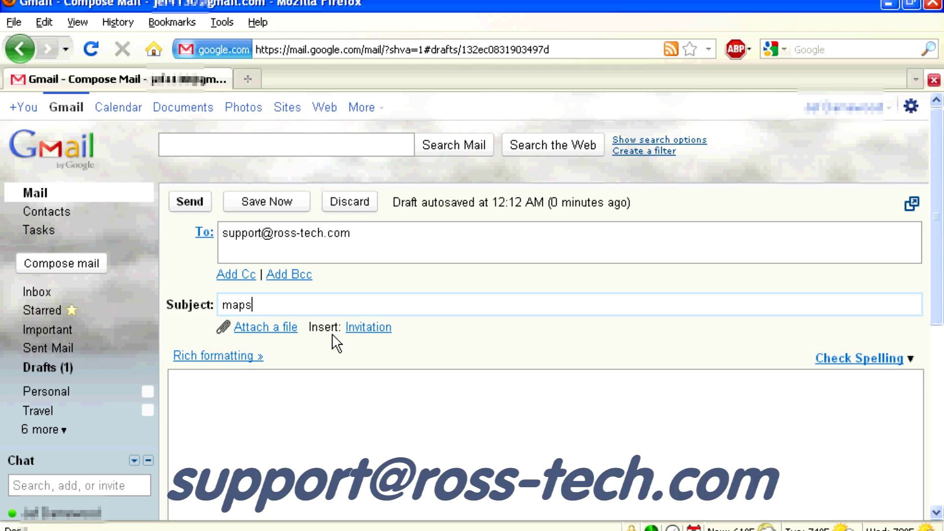
pyautogui.click(247, 332)
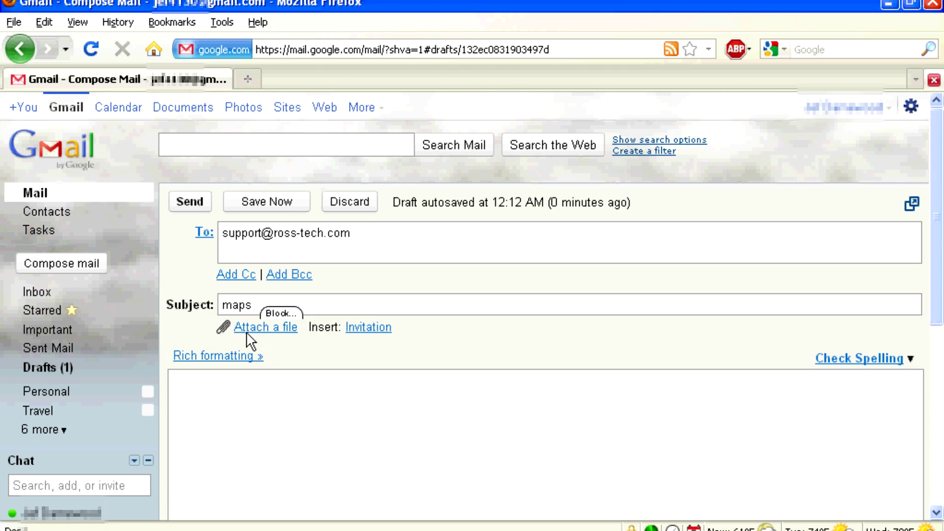
# Step: Attach the two PLA/PLB map pairs and the scan log from C:\Ross-Tech\VCDS-Beta\Logs
pyautogui.click(74, 277)
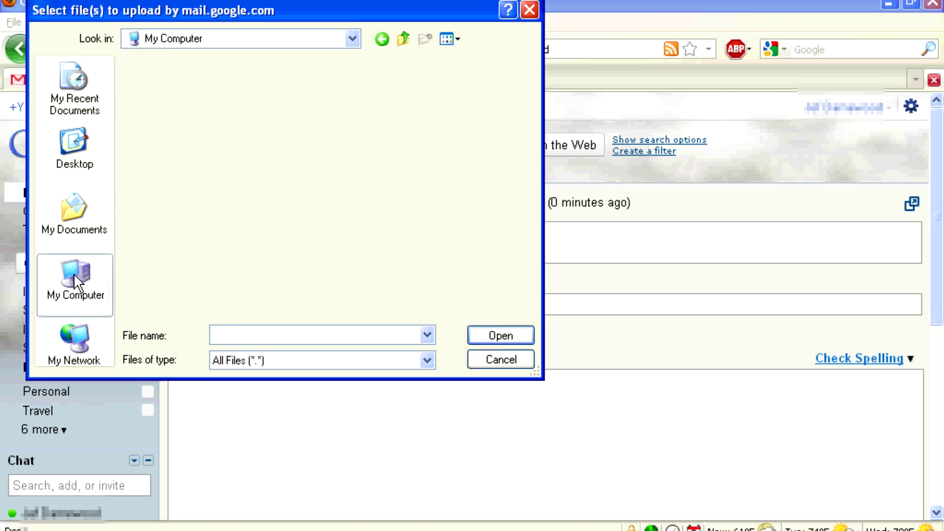
pyautogui.click(172, 66)
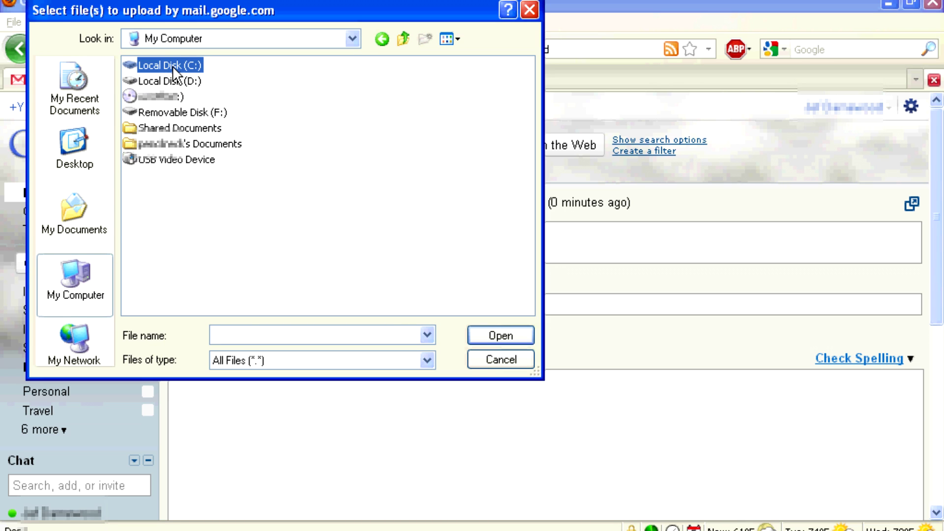
pyautogui.doubleClick(172, 66)
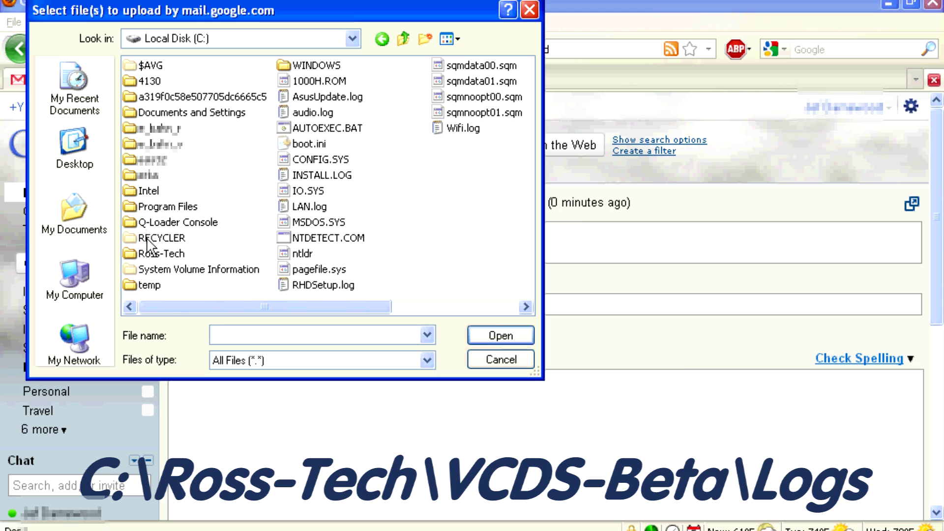
pyautogui.doubleClick(150, 255)
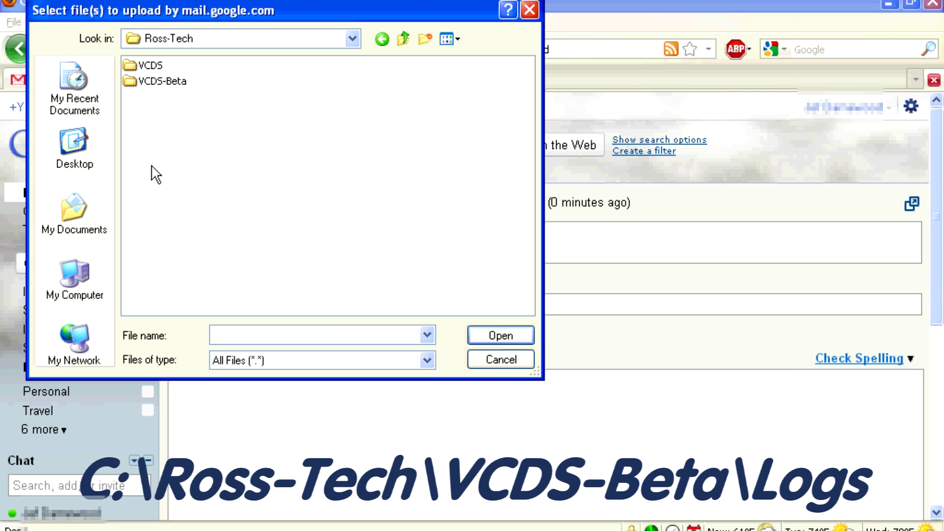
pyautogui.doubleClick(163, 81)
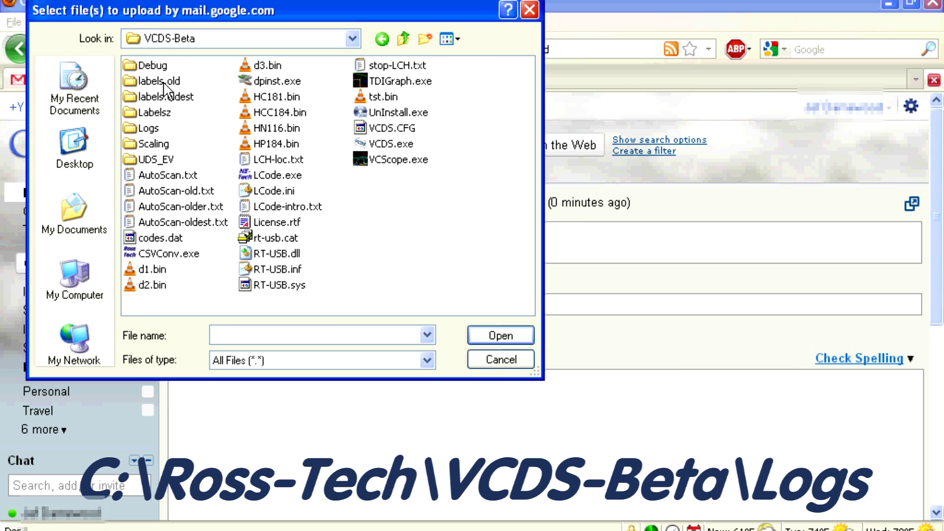
pyautogui.click(148, 130)
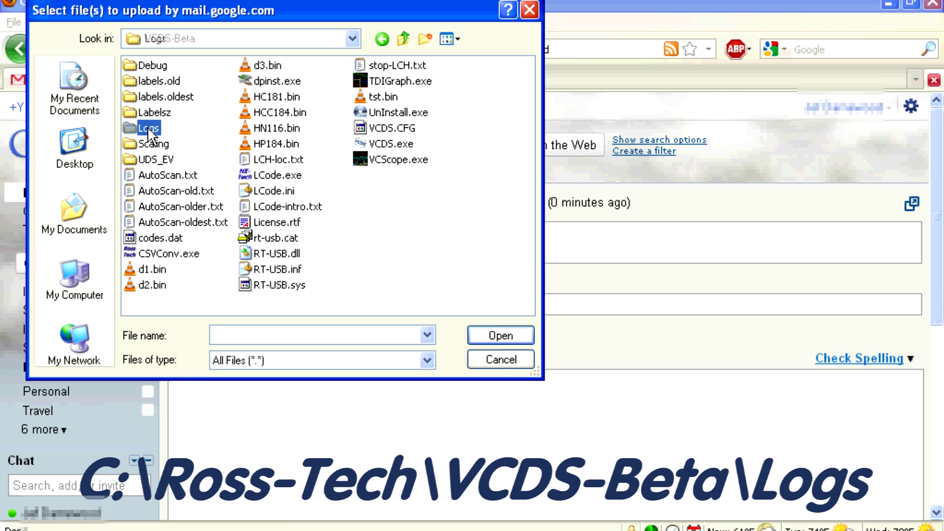
pyautogui.doubleClick(148, 129)
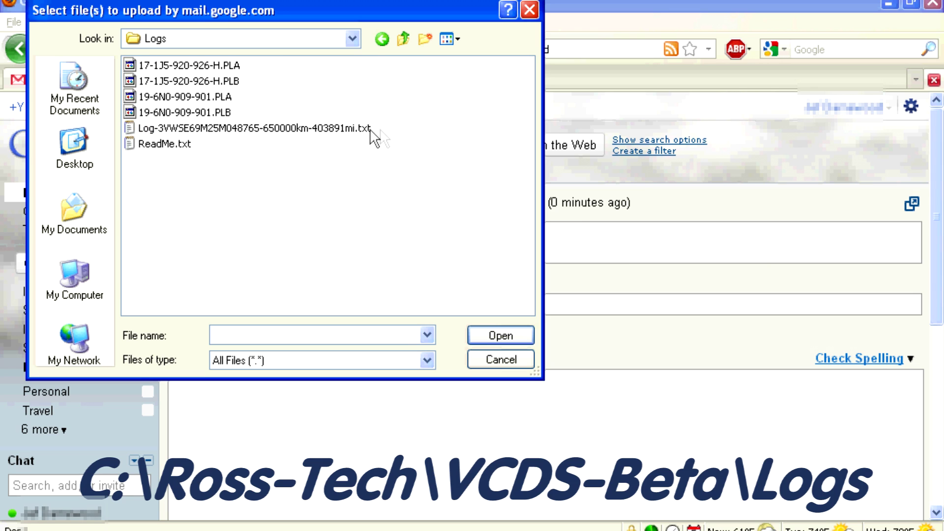
pyautogui.moveTo(392, 130); pyautogui.dragTo(170, 66)
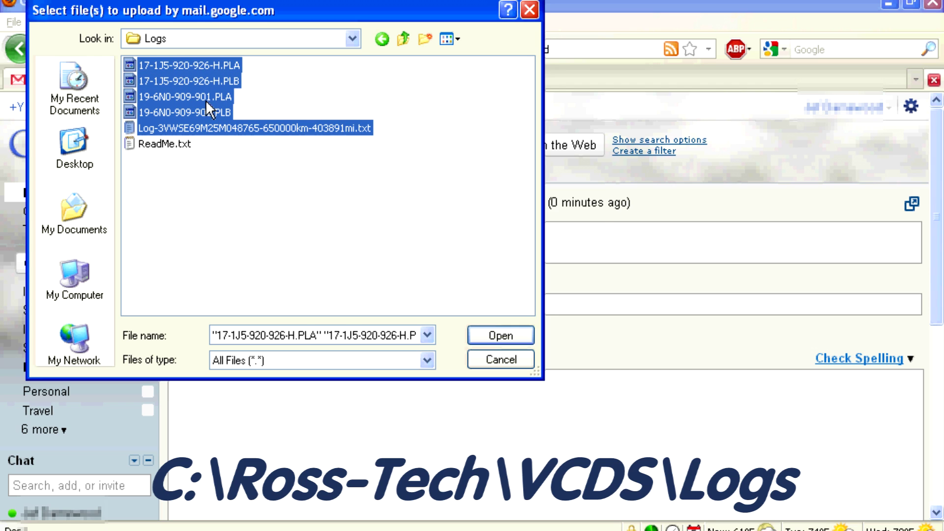
pyautogui.click(485, 334)
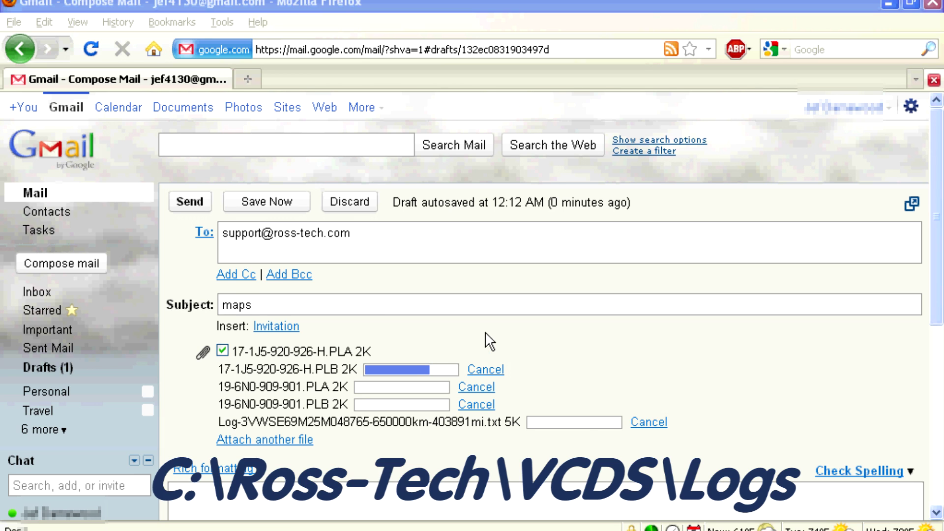
# Step: Write '2011 Eos Maps' in the message body and send it
pyautogui.scroll(-4, 276, 373)
pyautogui.click(277, 372)
pyautogui.write('2011 Eos Maps')
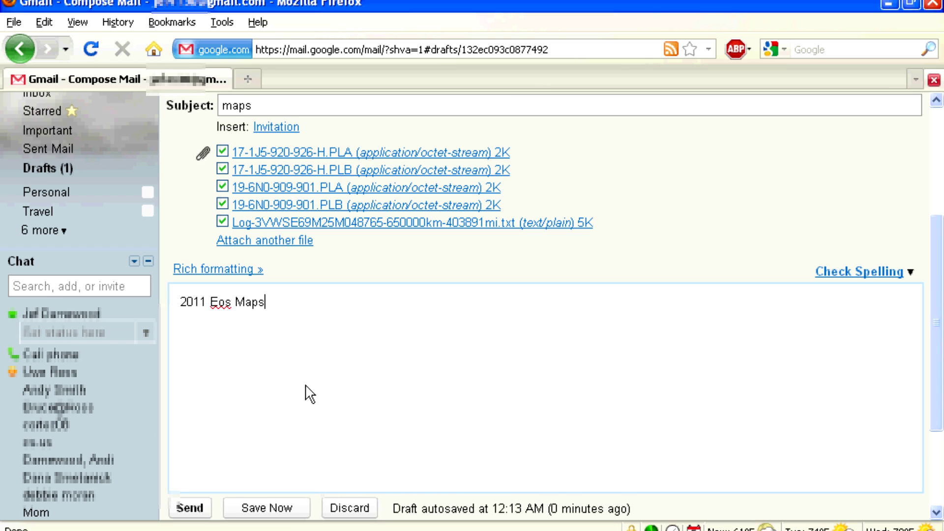
pyautogui.click(196, 509)
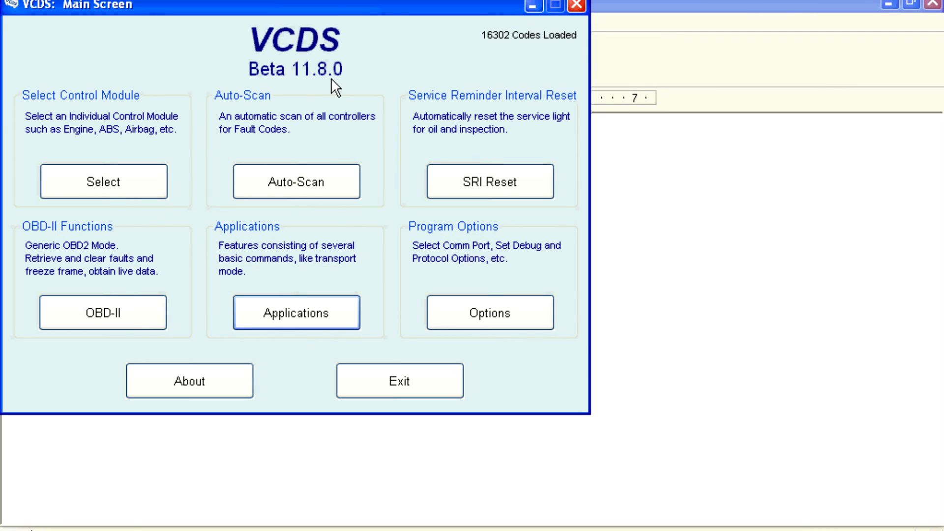
# Step: Open the Ross-Tech Upload Form from the VCDS Applications screen
pyautogui.click(324, 304)
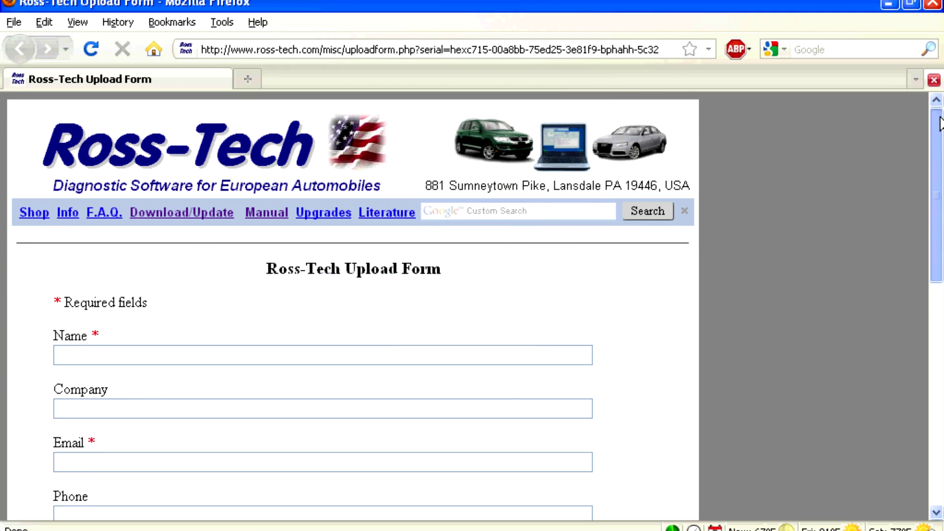
pyautogui.moveTo(940, 123); pyautogui.dragTo(939, 182)
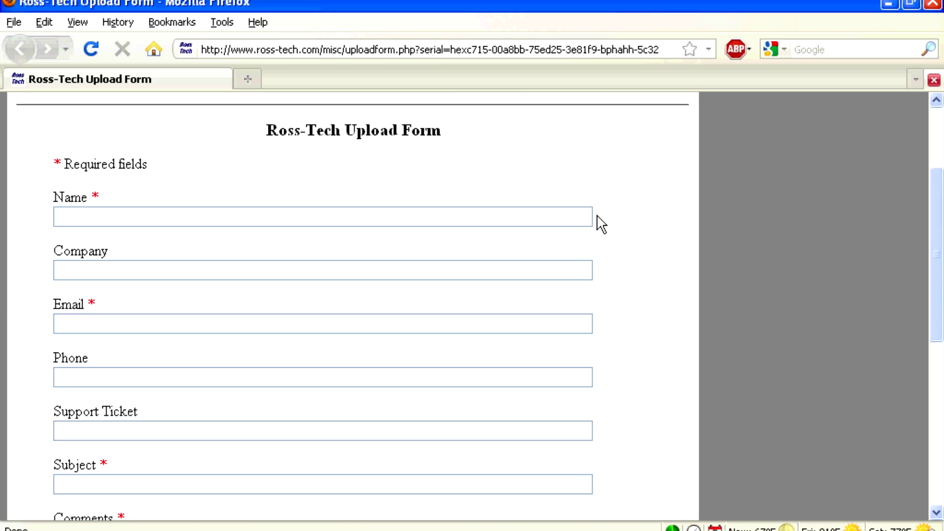
pyautogui.click(270, 221)
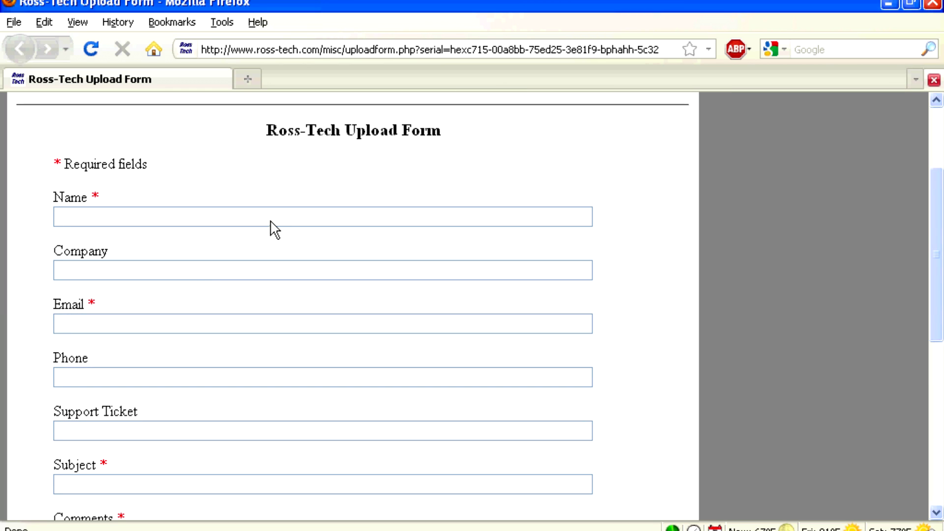